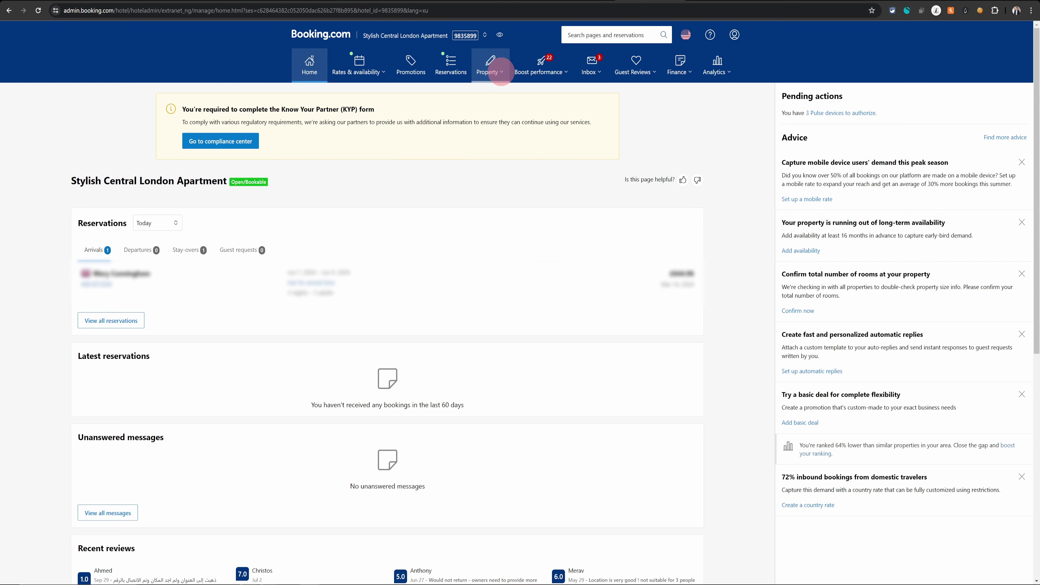
Step: Open the property's Policies page and review the settings of the Flexible - 14 days policy without changing them
click(501, 72)
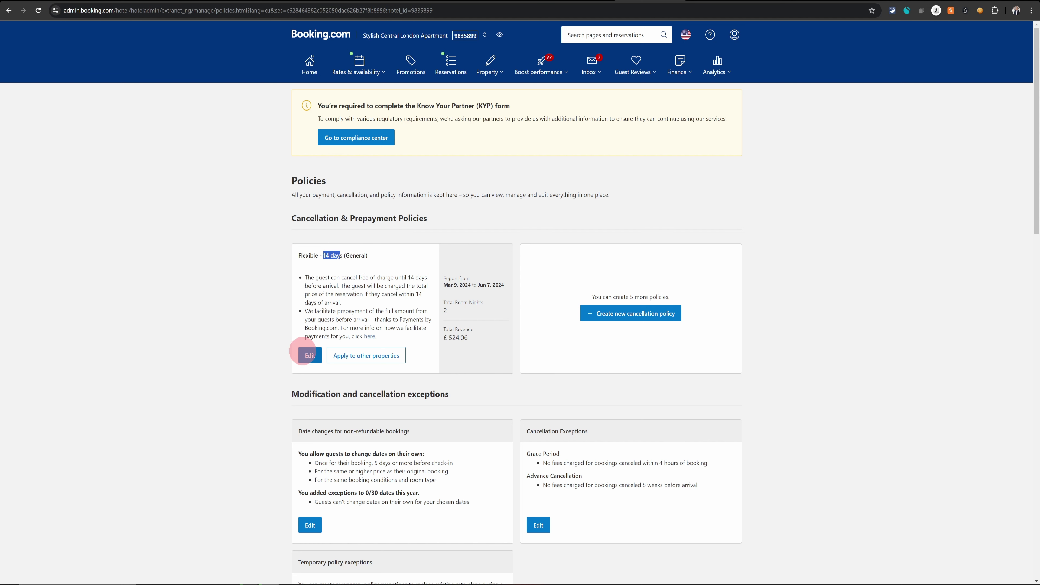
click(310, 356)
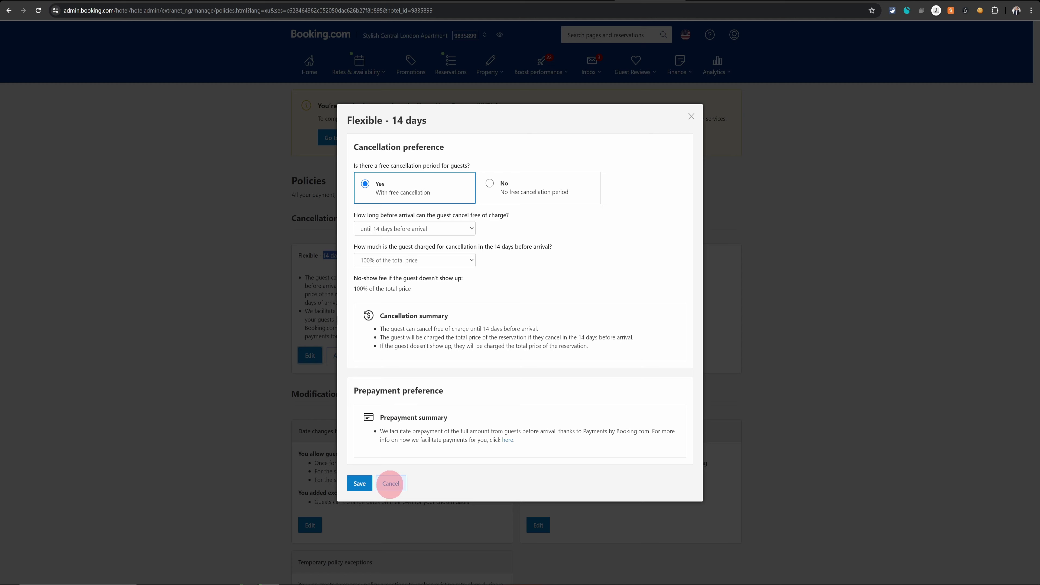
click(391, 484)
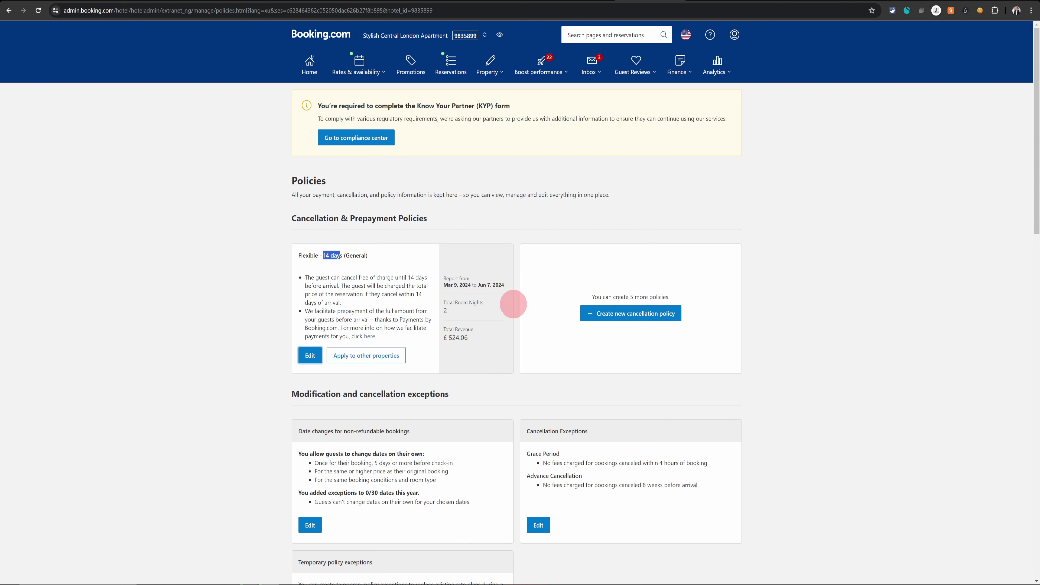
Step: Create a non-refundable cancellation policy that charges the guest 100% of the total price
click(610, 315)
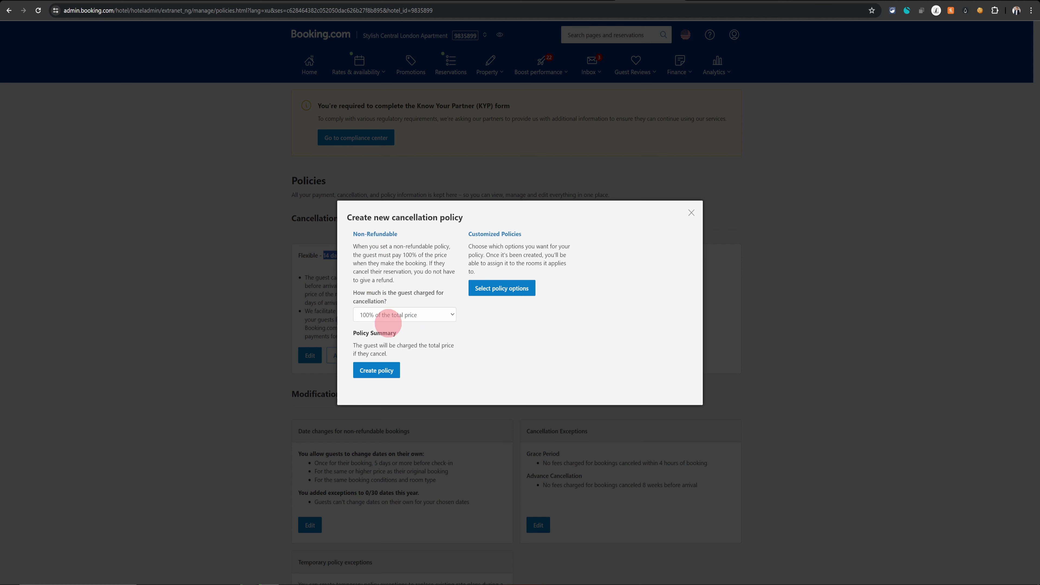
click(380, 370)
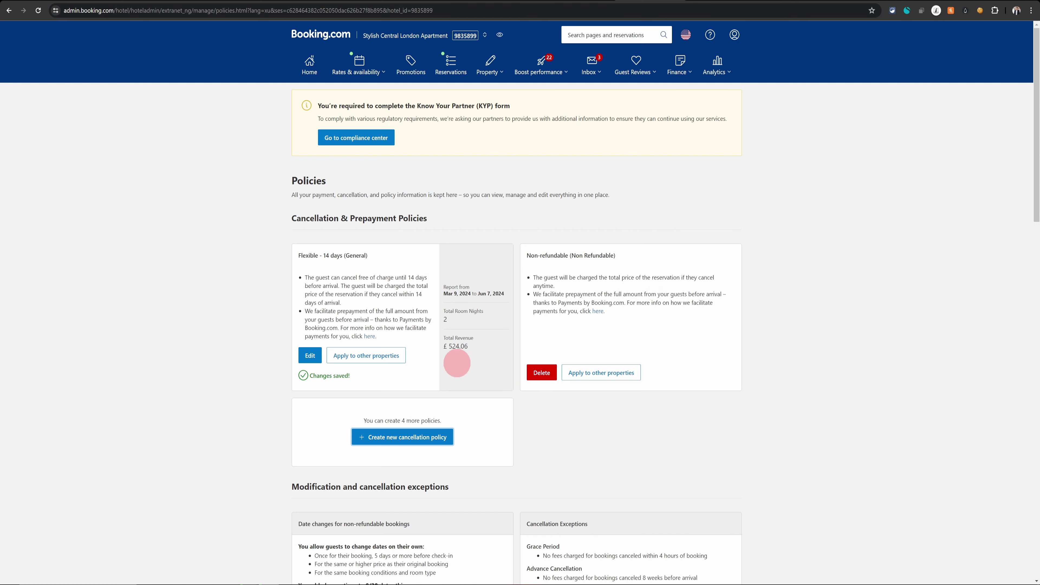
Step: Start a new cancellation policy and view the charge options for no free cancellation period
click(398, 439)
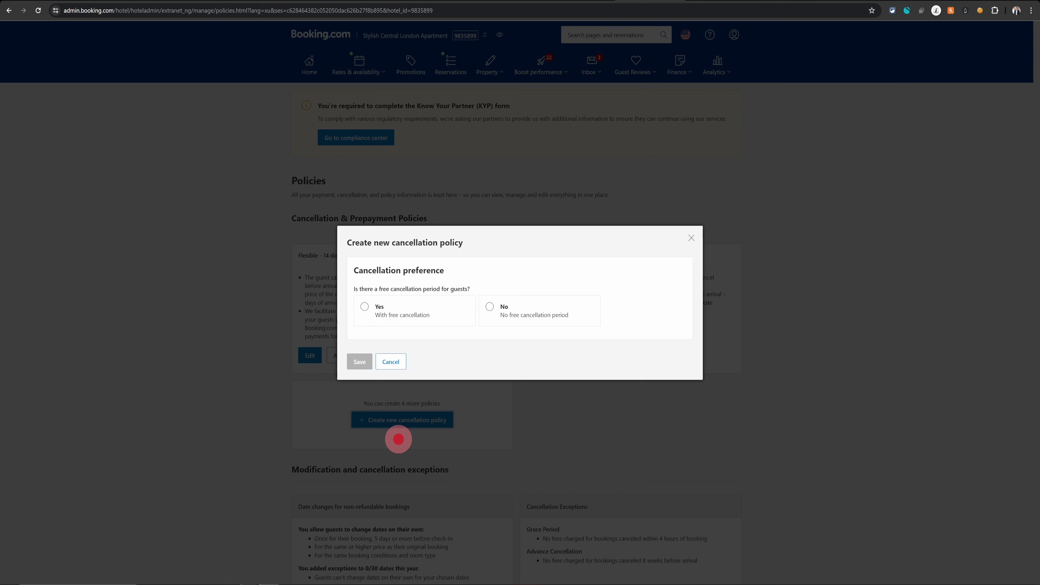
click(390, 361)
click(430, 420)
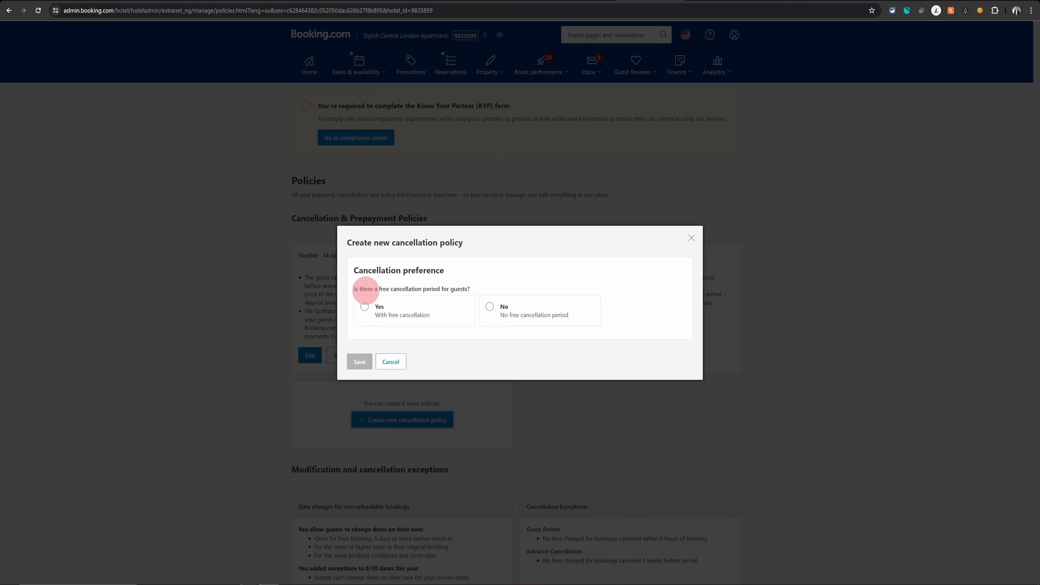
click(512, 310)
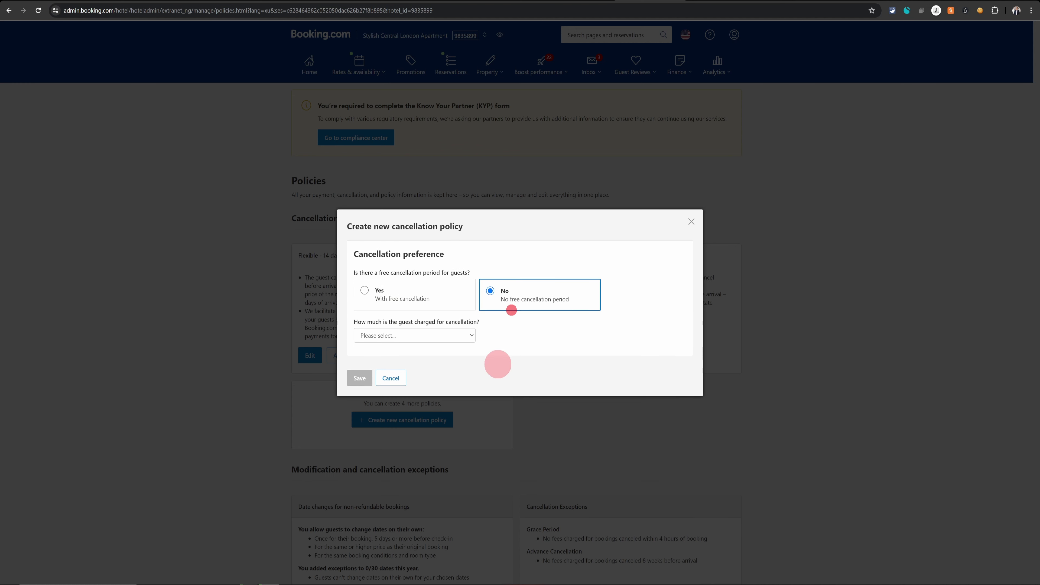
click(465, 335)
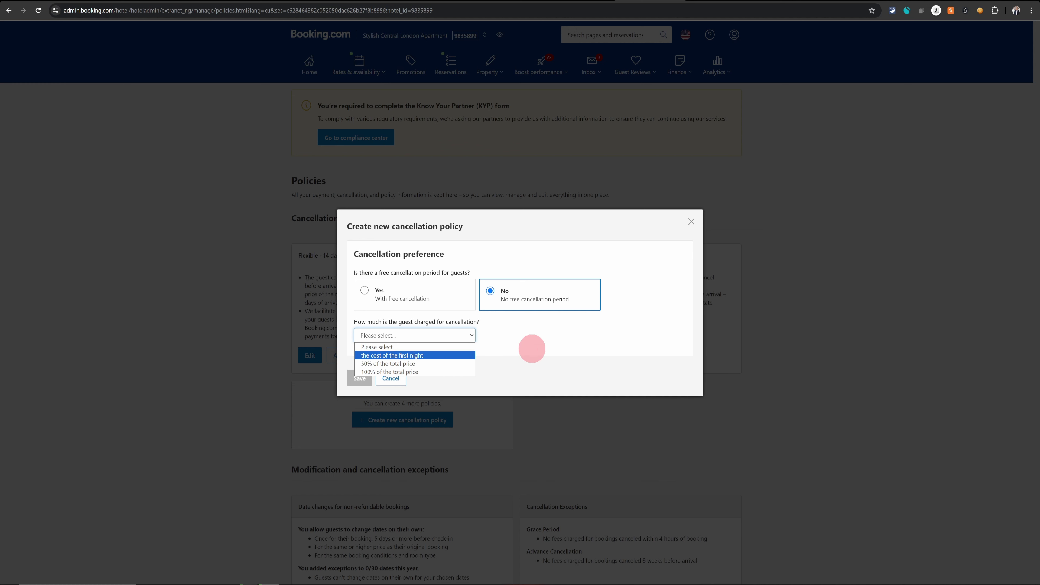
click(532, 349)
Step: Save the policy with free cancellation until 2 days before arrival, a first-night cancellation charge and a no-show charge of 100% of the total price
click(370, 295)
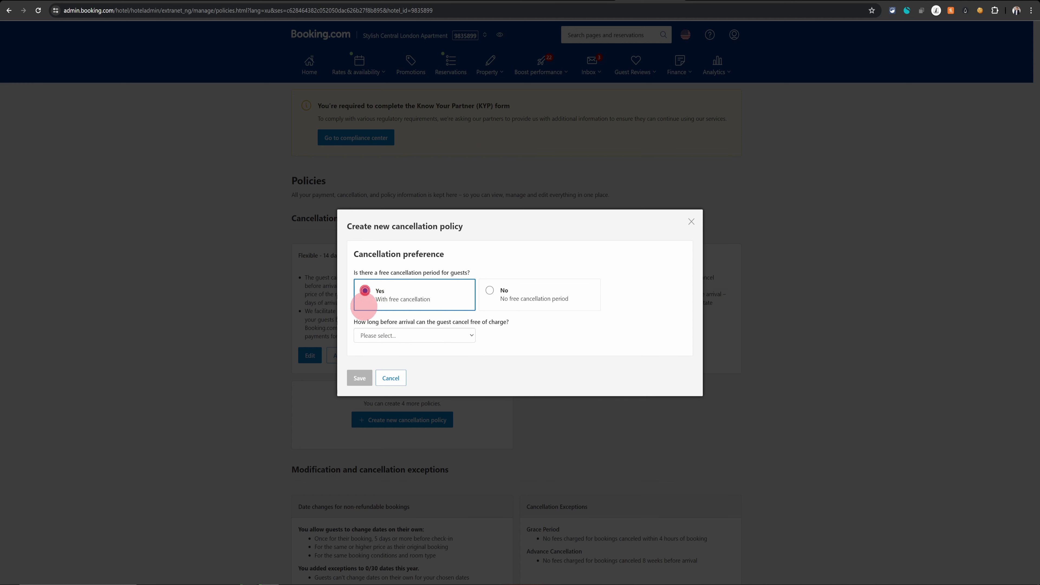
click(400, 337)
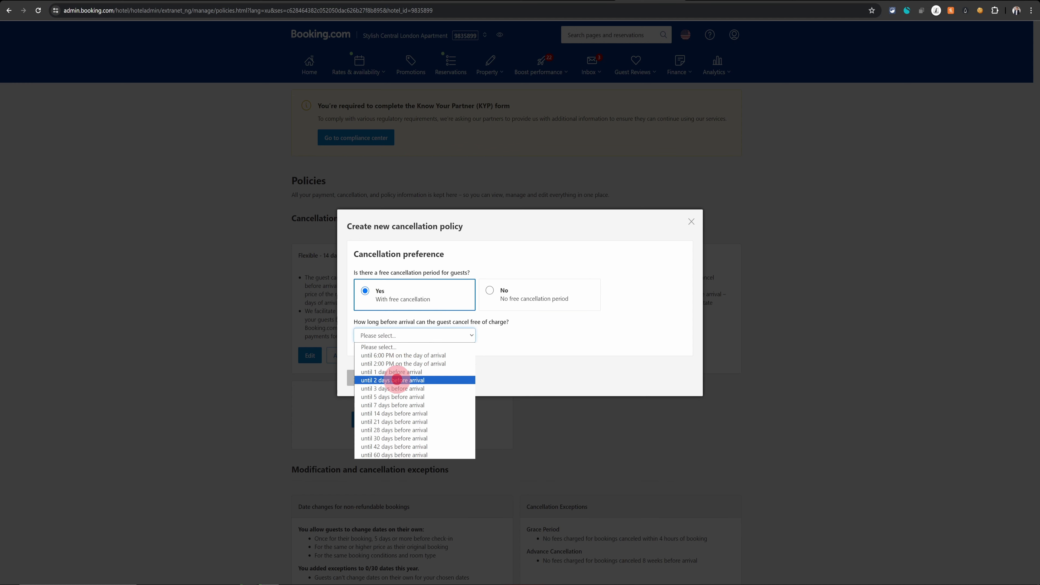
click(401, 380)
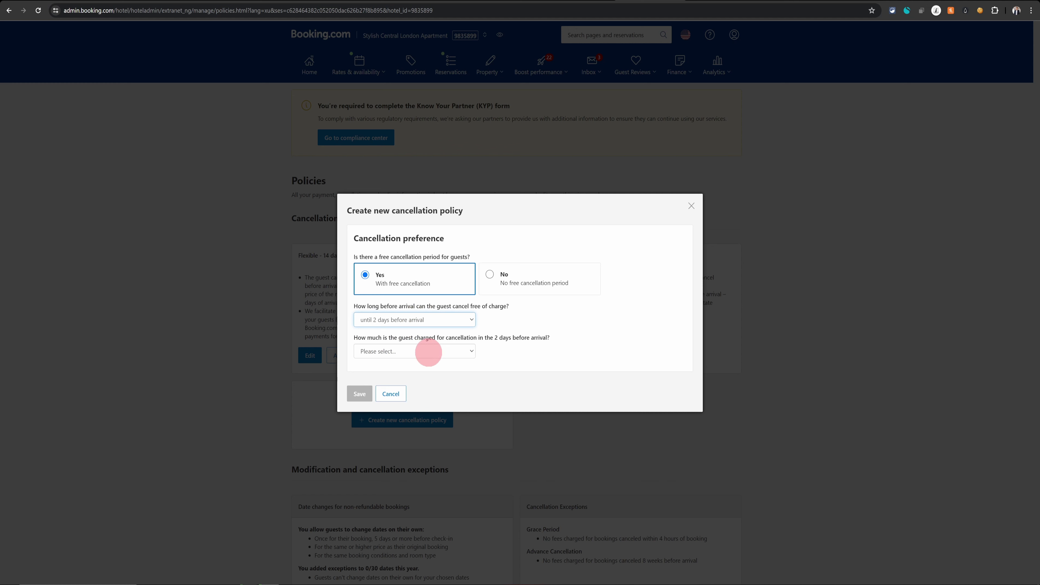
click(428, 352)
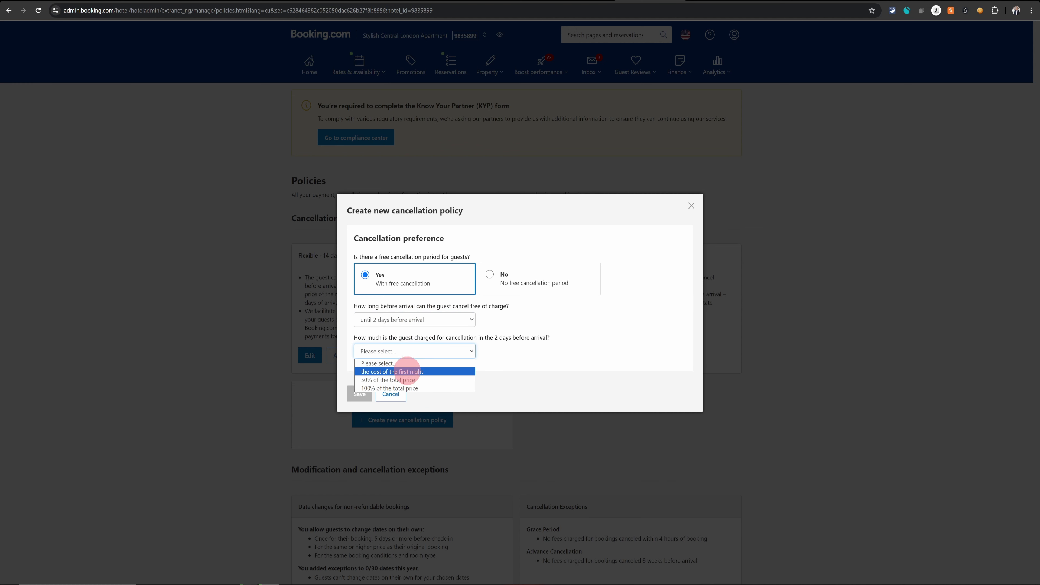
click(408, 371)
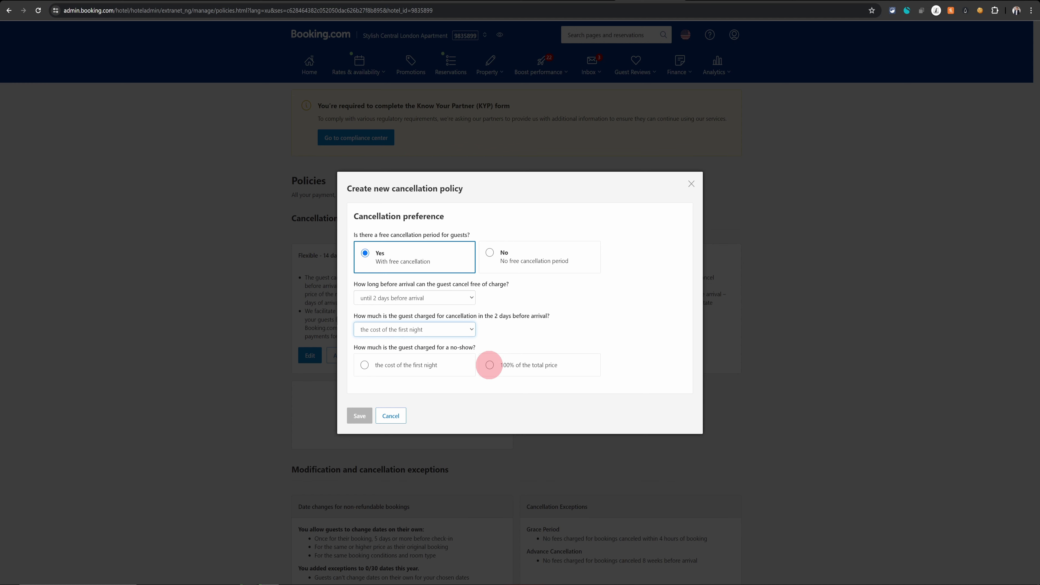
click(489, 365)
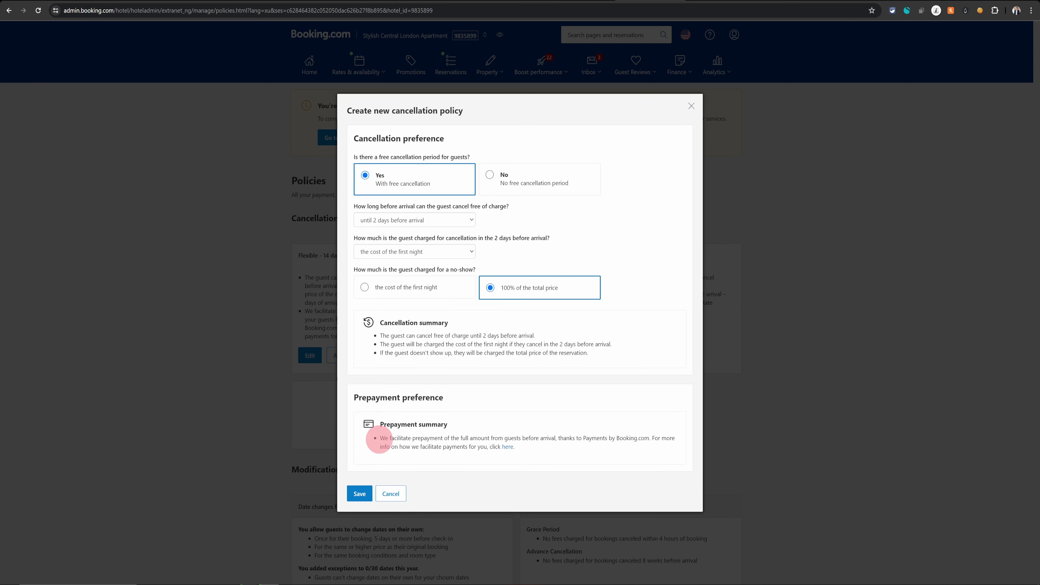
click(359, 493)
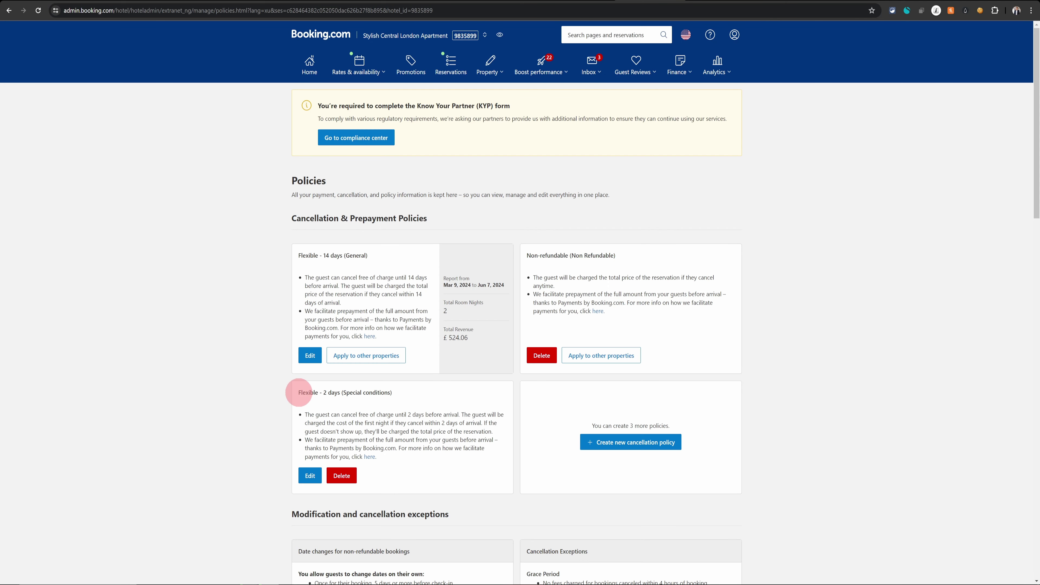
Step: Compare the Flexible - 2 days (Special conditions) policy with the Flexible - 14 days (General) policy
drag(299, 393, 395, 395)
click(306, 260)
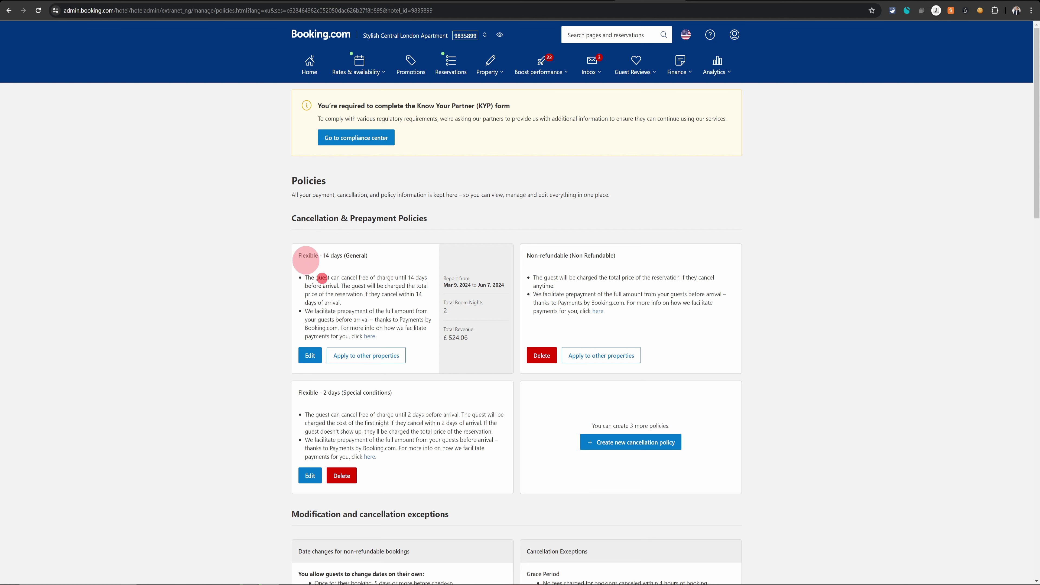
drag(298, 256, 359, 256)
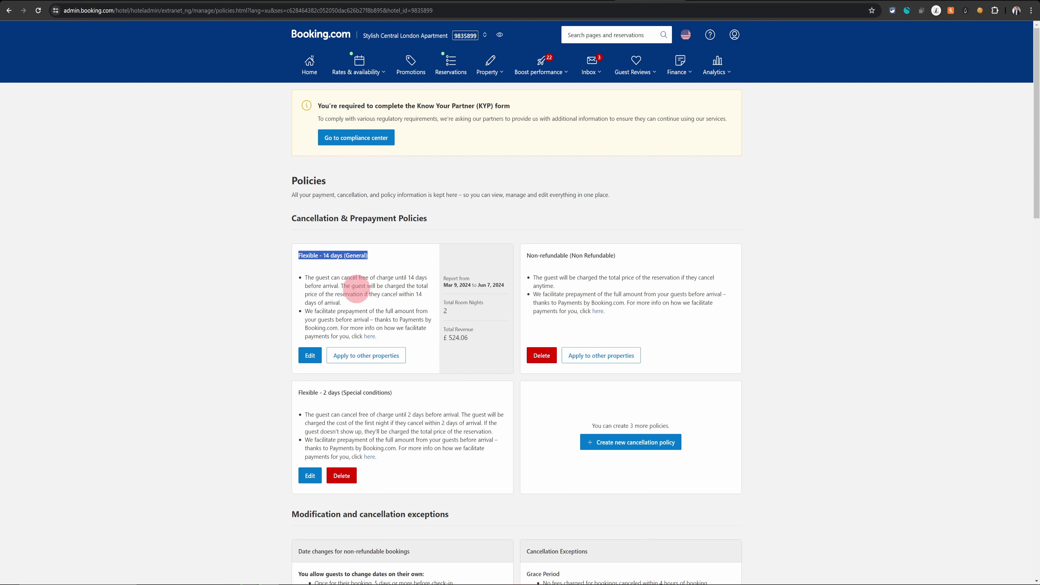
click(372, 292)
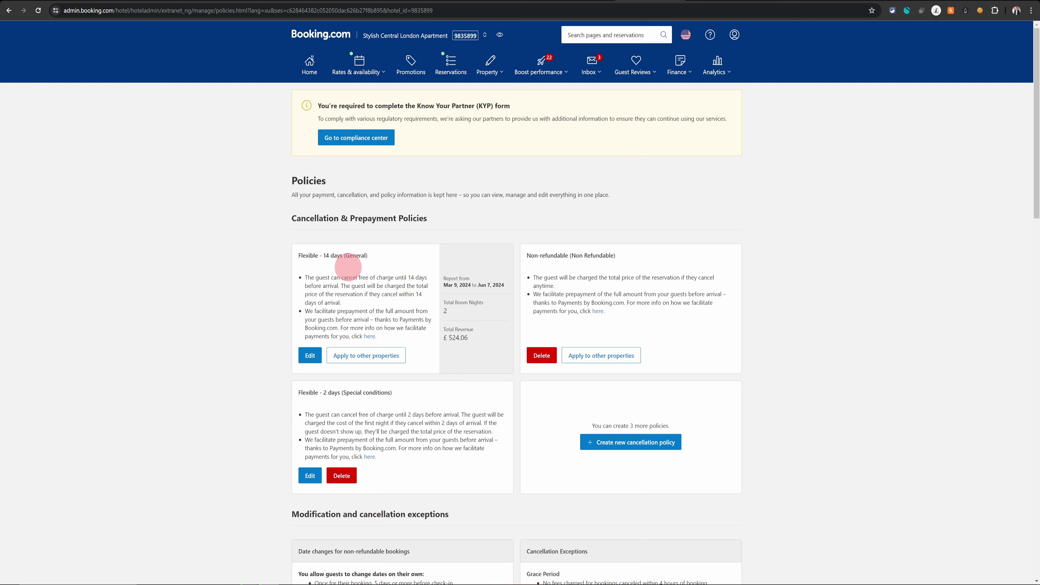
Step: Open the rates and availability calendar to view the room's rate plans and nightly prices
click(357, 65)
click(351, 93)
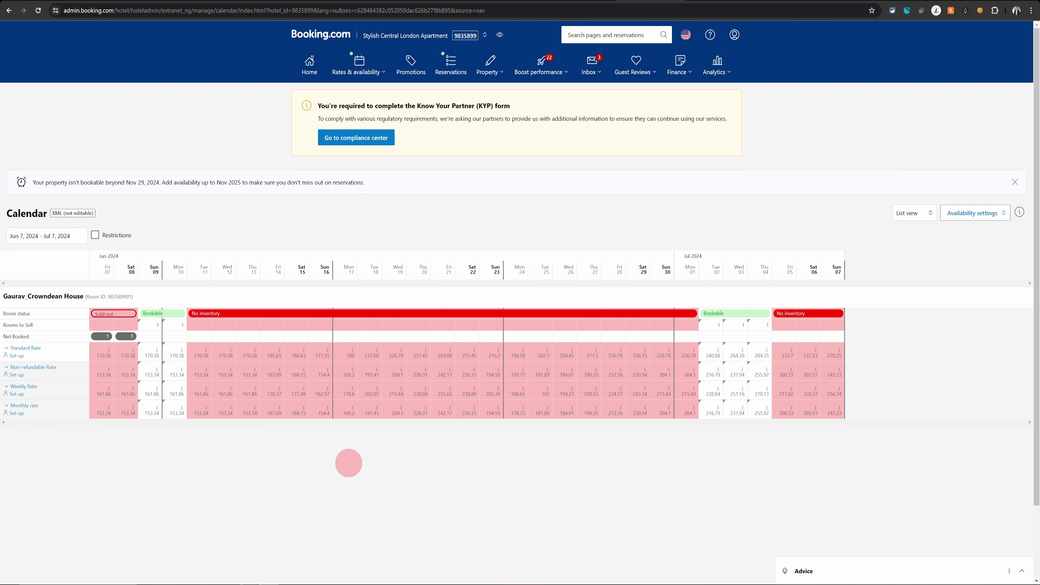
Step: Start a custom rate plan with the Flexible - 14 days cancellation policy and look through the rest of its form
click(384, 72)
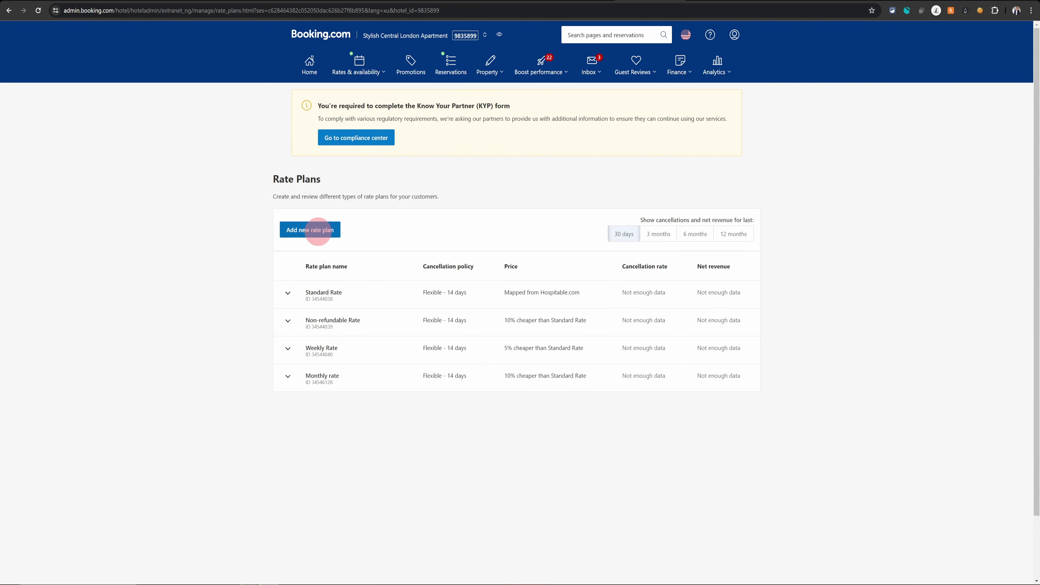
click(316, 230)
scroll(666, 258, down, 3)
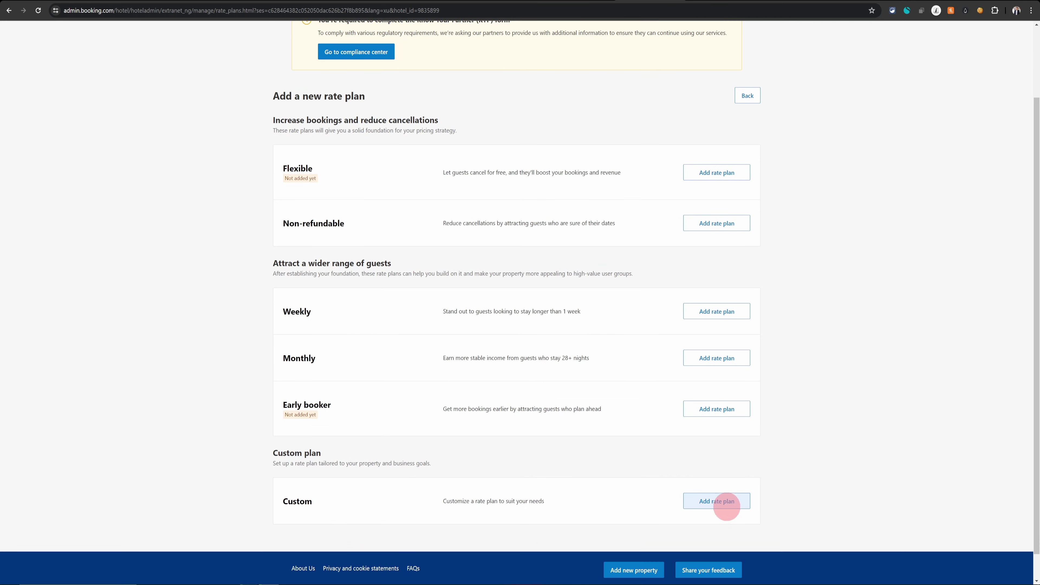
click(715, 501)
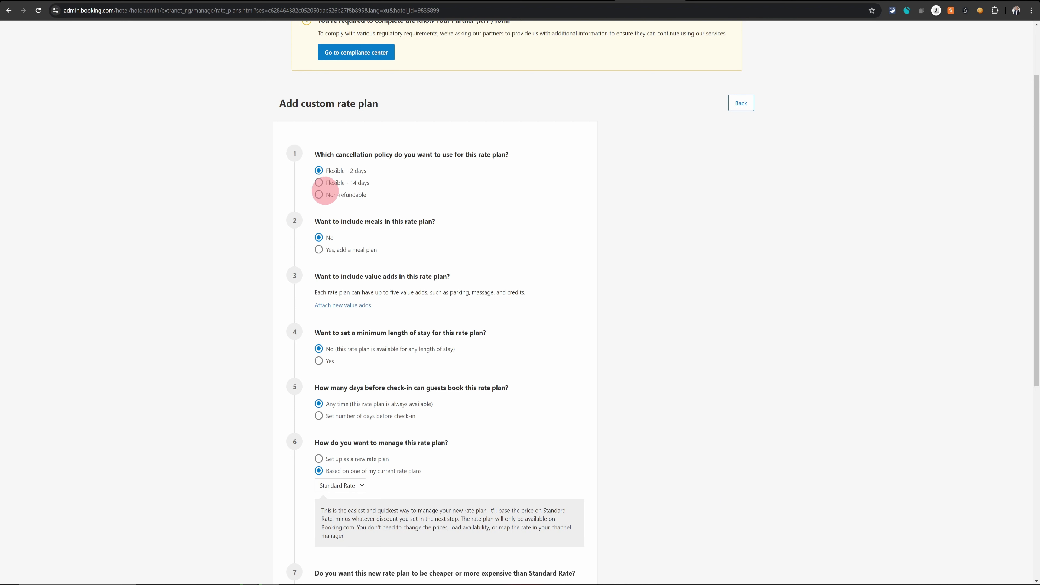
click(320, 183)
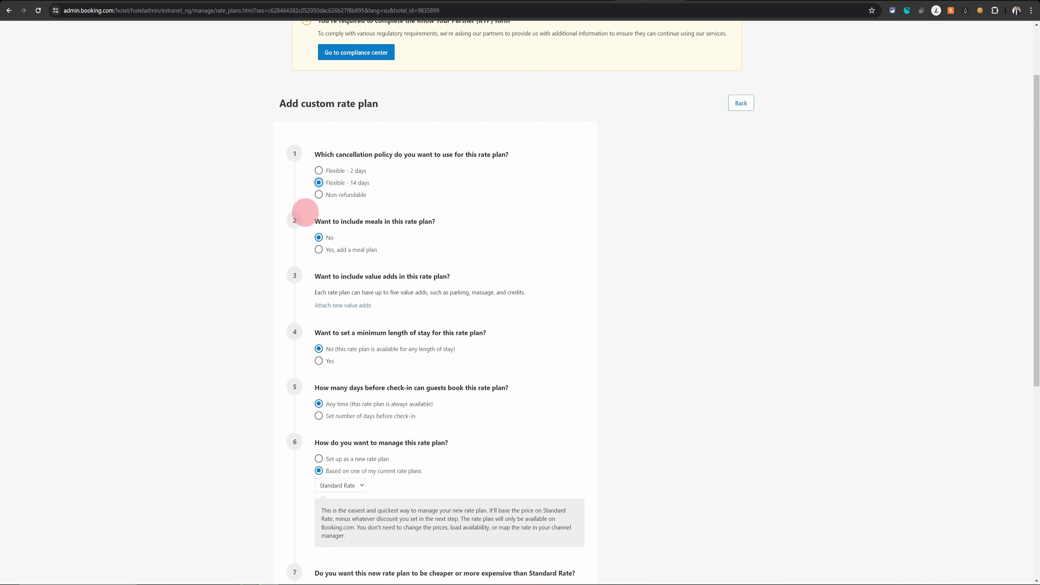
scroll(418, 276, down, 8)
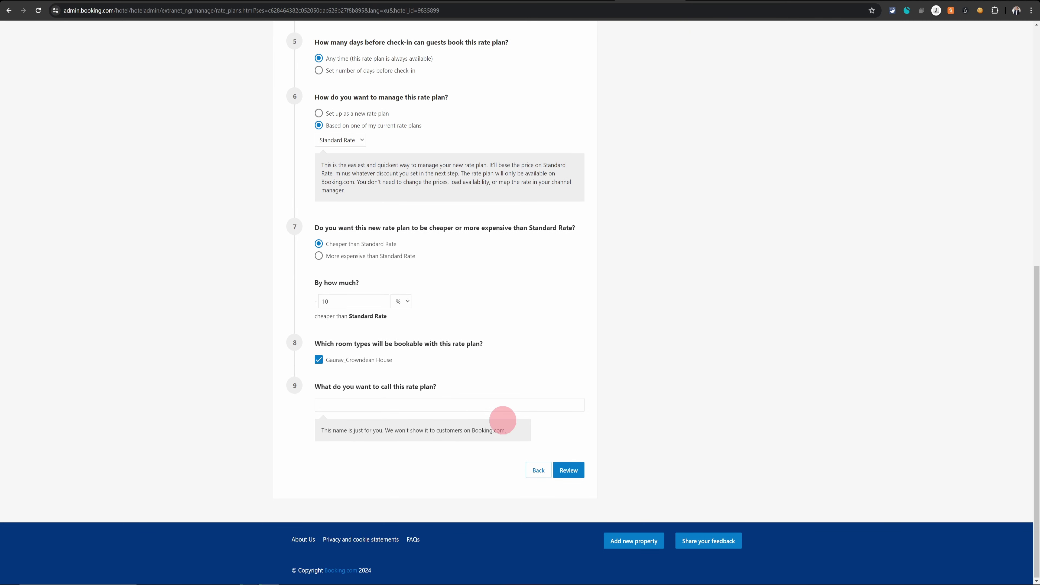
scroll(421, 344, up, 8)
scroll(344, 131, up, 2)
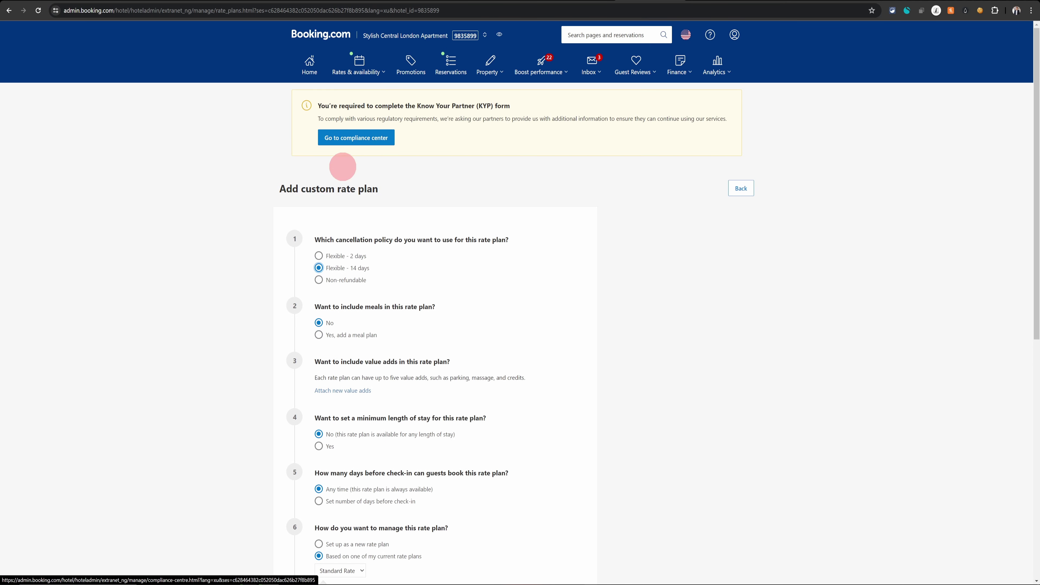
Step: Leave the custom rate plan form without saving and return to the availability calendar
click(378, 72)
click(347, 95)
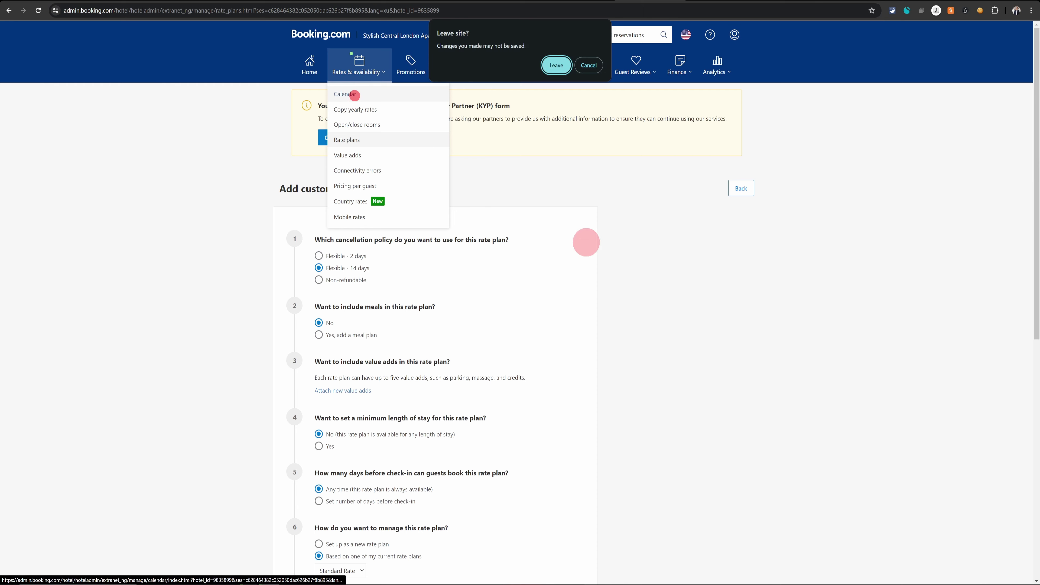
click(564, 68)
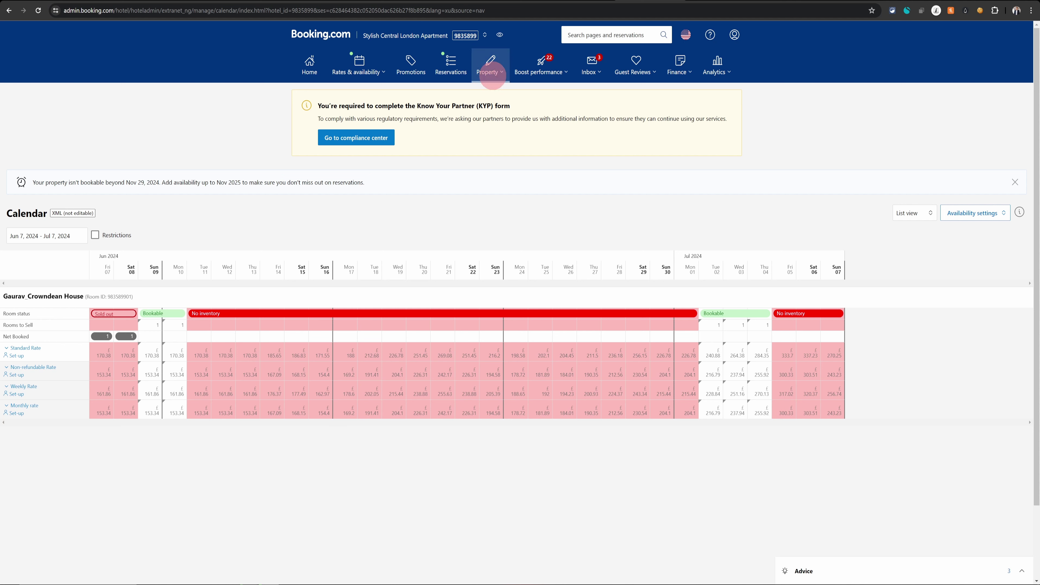
Step: Return to the Policies page and check the free cancellation periods offered for the Flexible - 14 days policy, leaving it unsaved
click(492, 73)
click(495, 170)
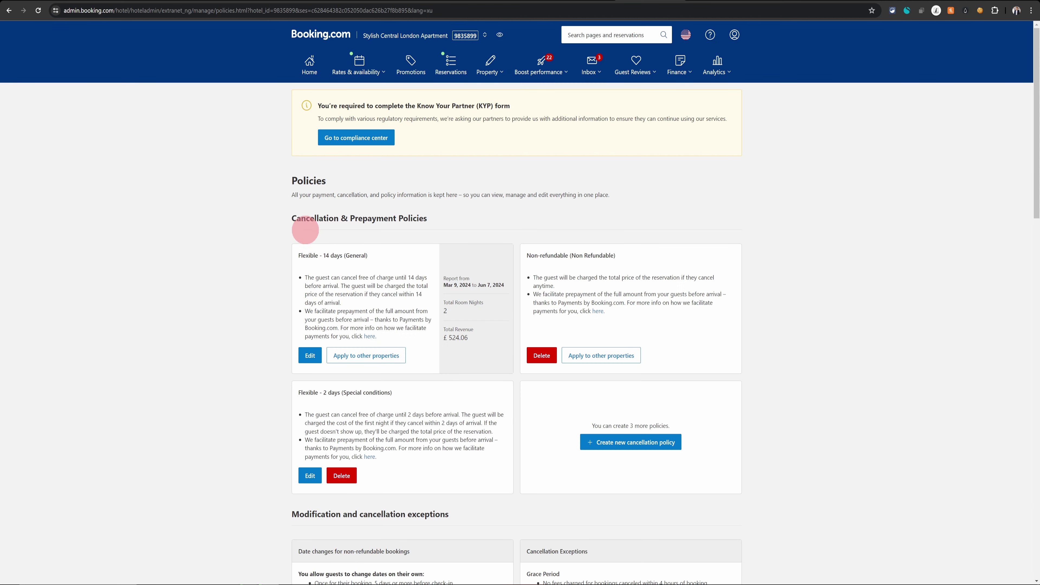
click(311, 355)
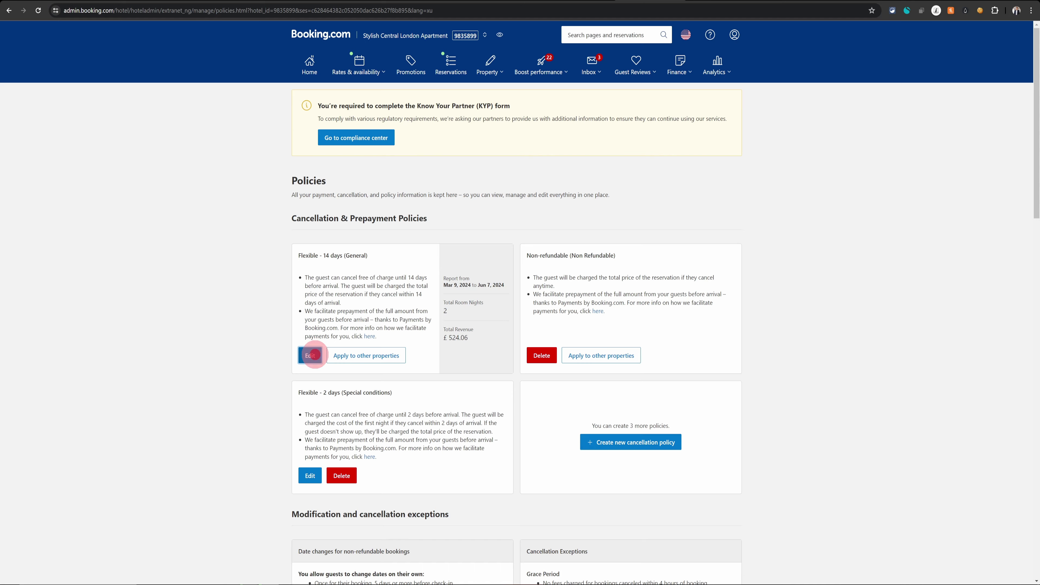
click(447, 229)
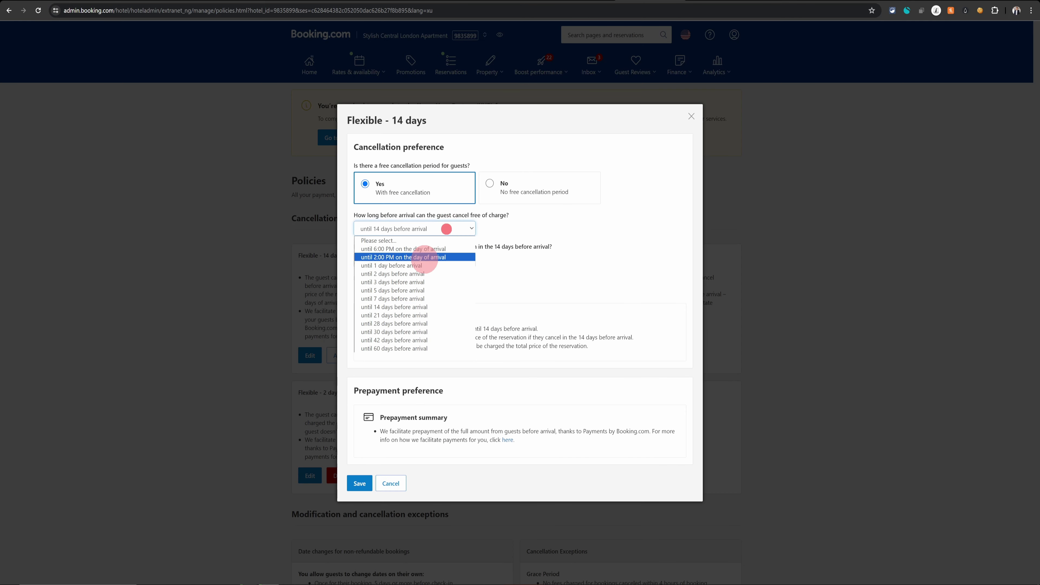
click(390, 484)
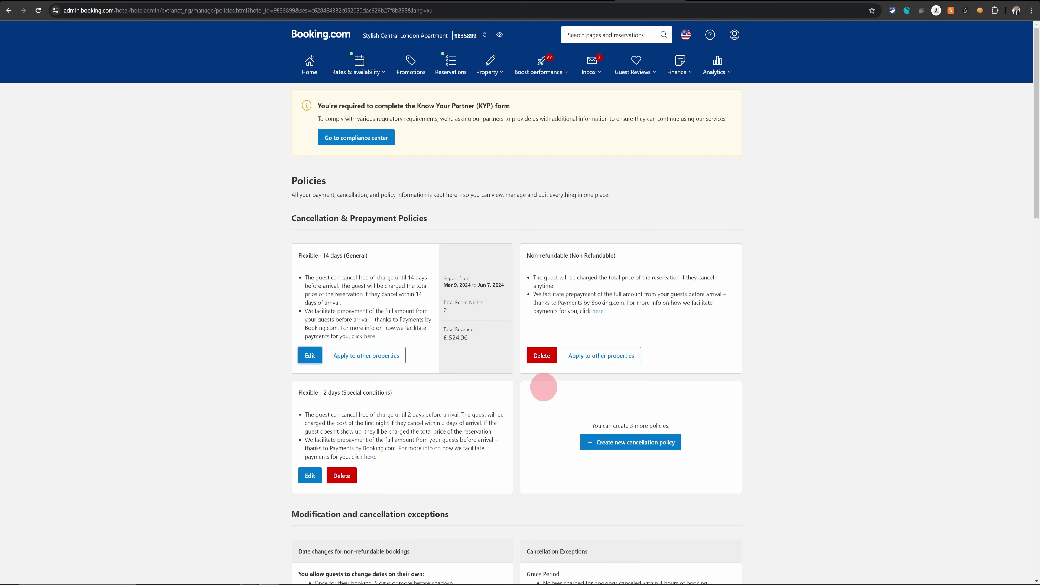
Step: Review the date change settings for non-refundable bookings and return to the policies overview
scroll(544, 386, down, 3)
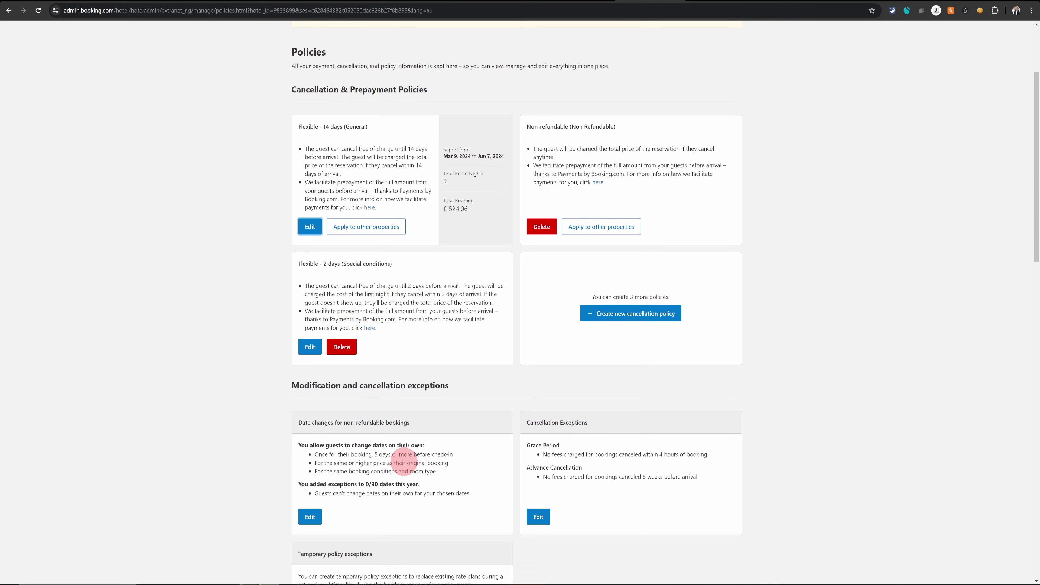
scroll(401, 439, down, 2)
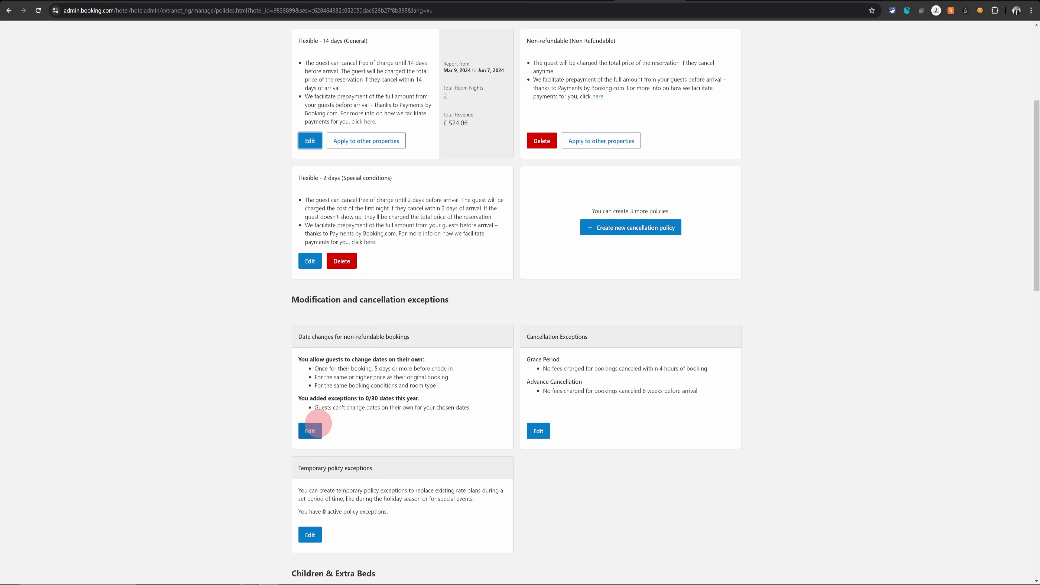
click(316, 429)
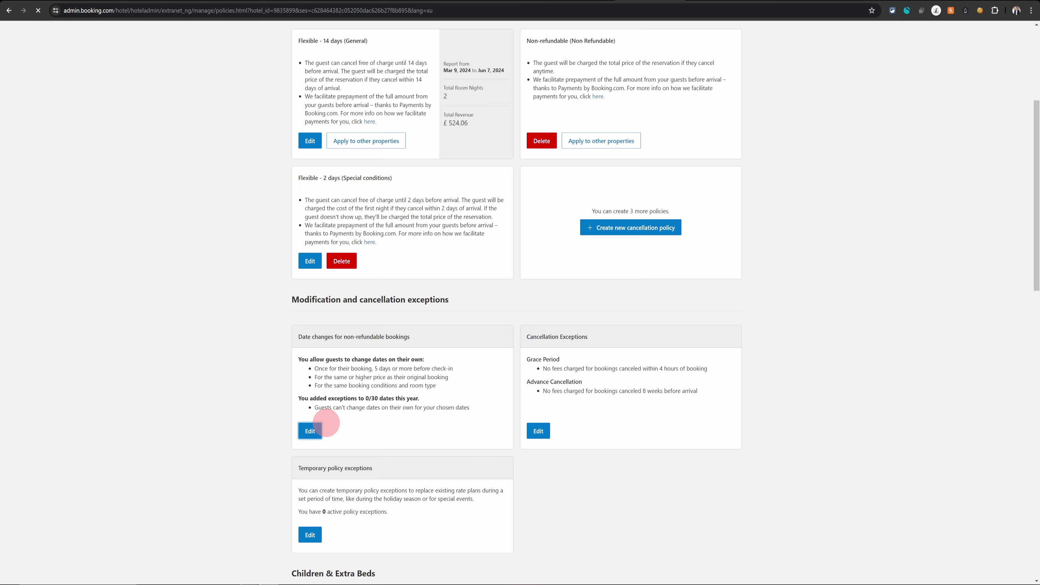
click(317, 435)
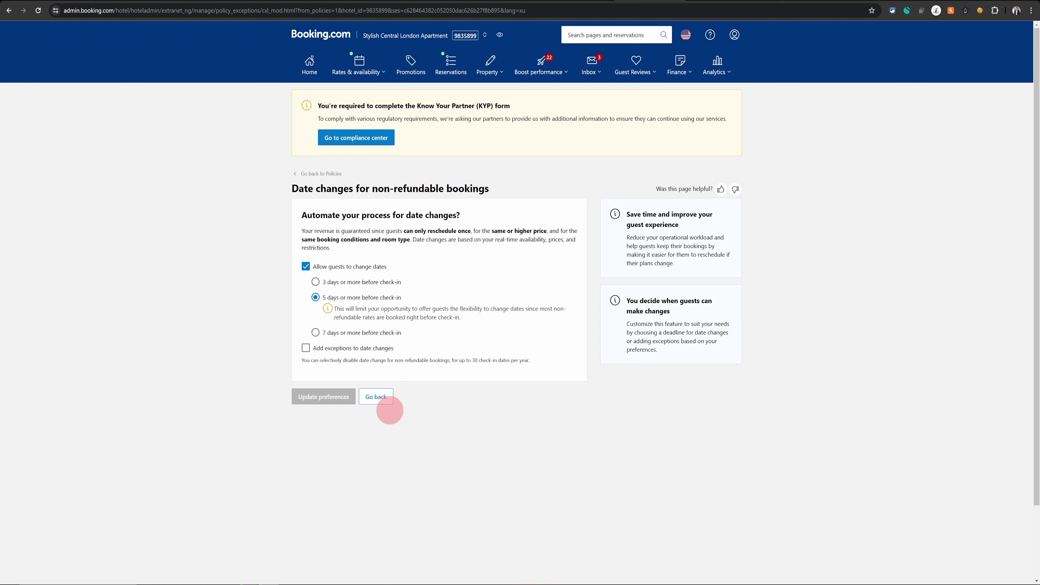
click(379, 397)
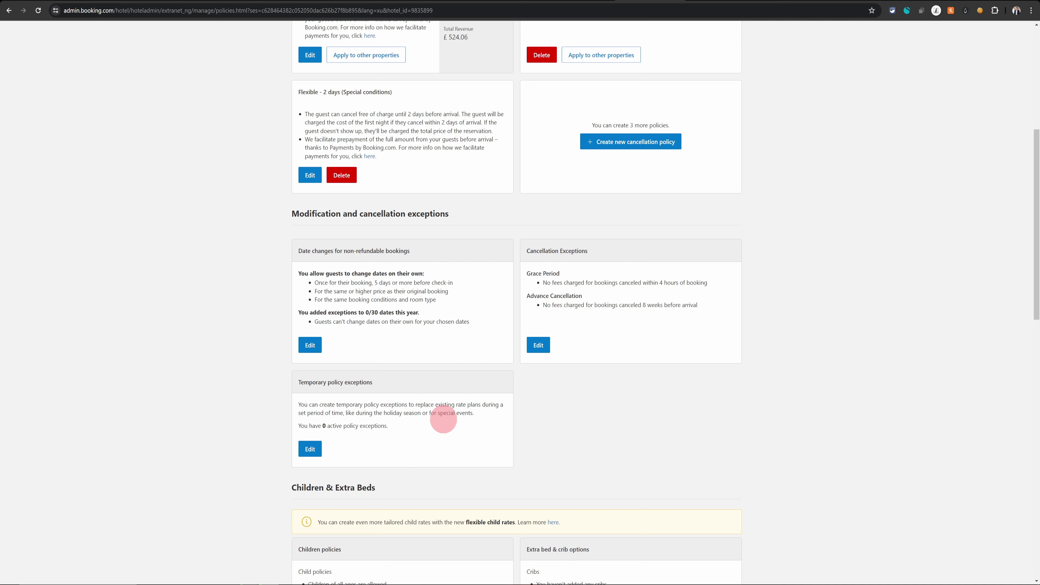
scroll(483, 422, up, 5)
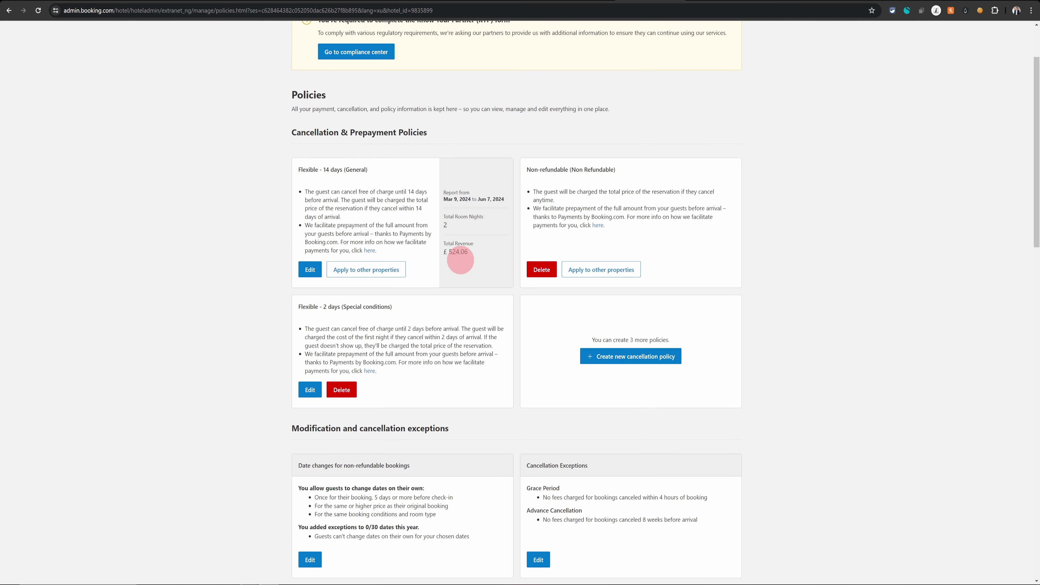